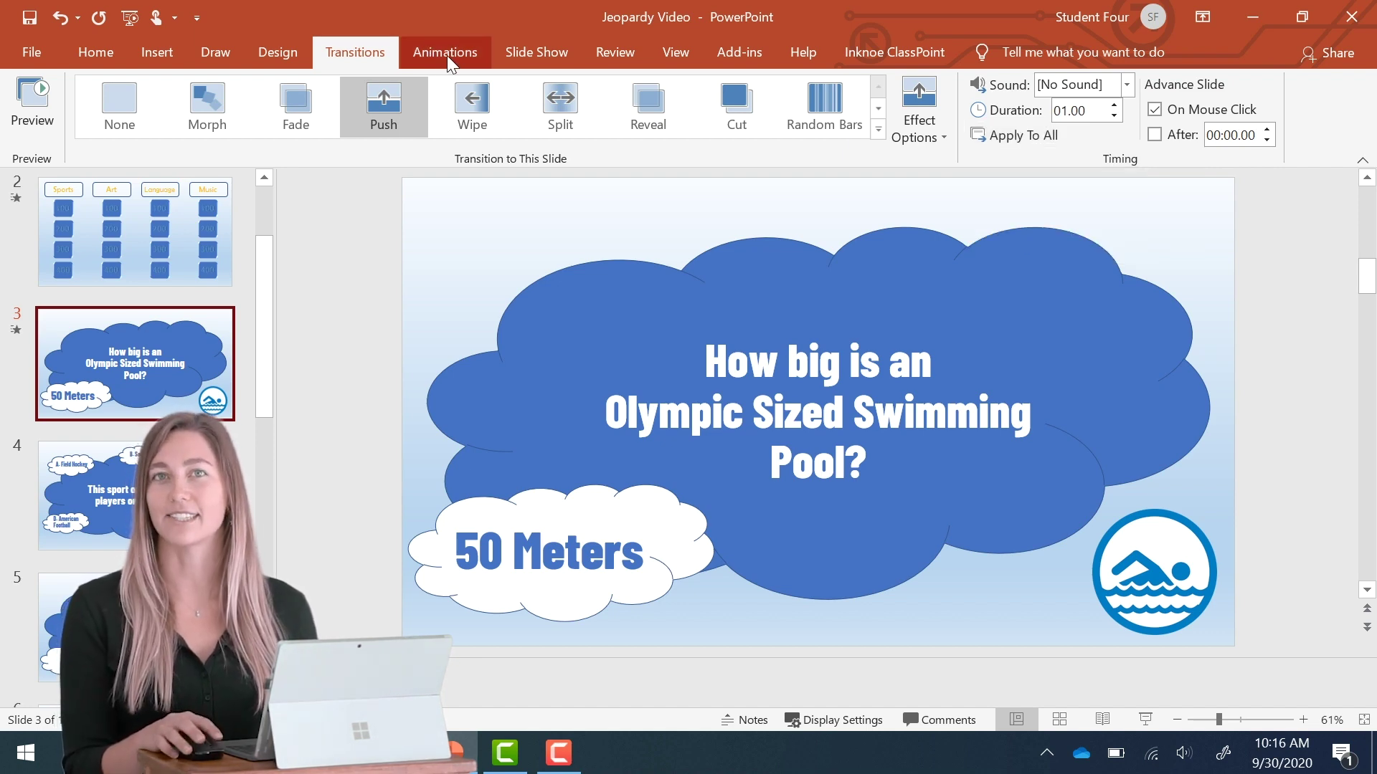
# Scroll down the slide thumbnail pane
pyautogui.scroll(-2, 270, 261)
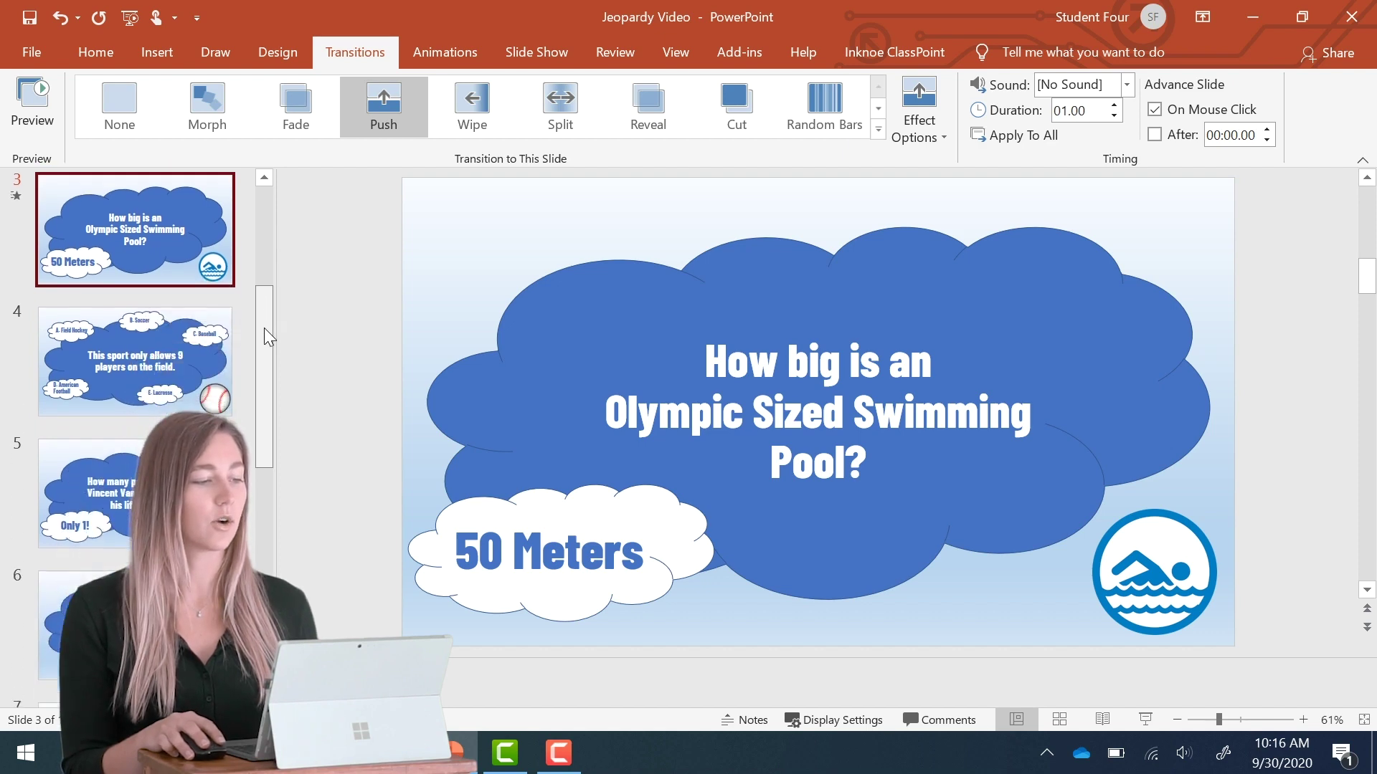
# Open slide 6's Mona Lisa question and select the B. Five answer cloud
pyautogui.click(208, 439)
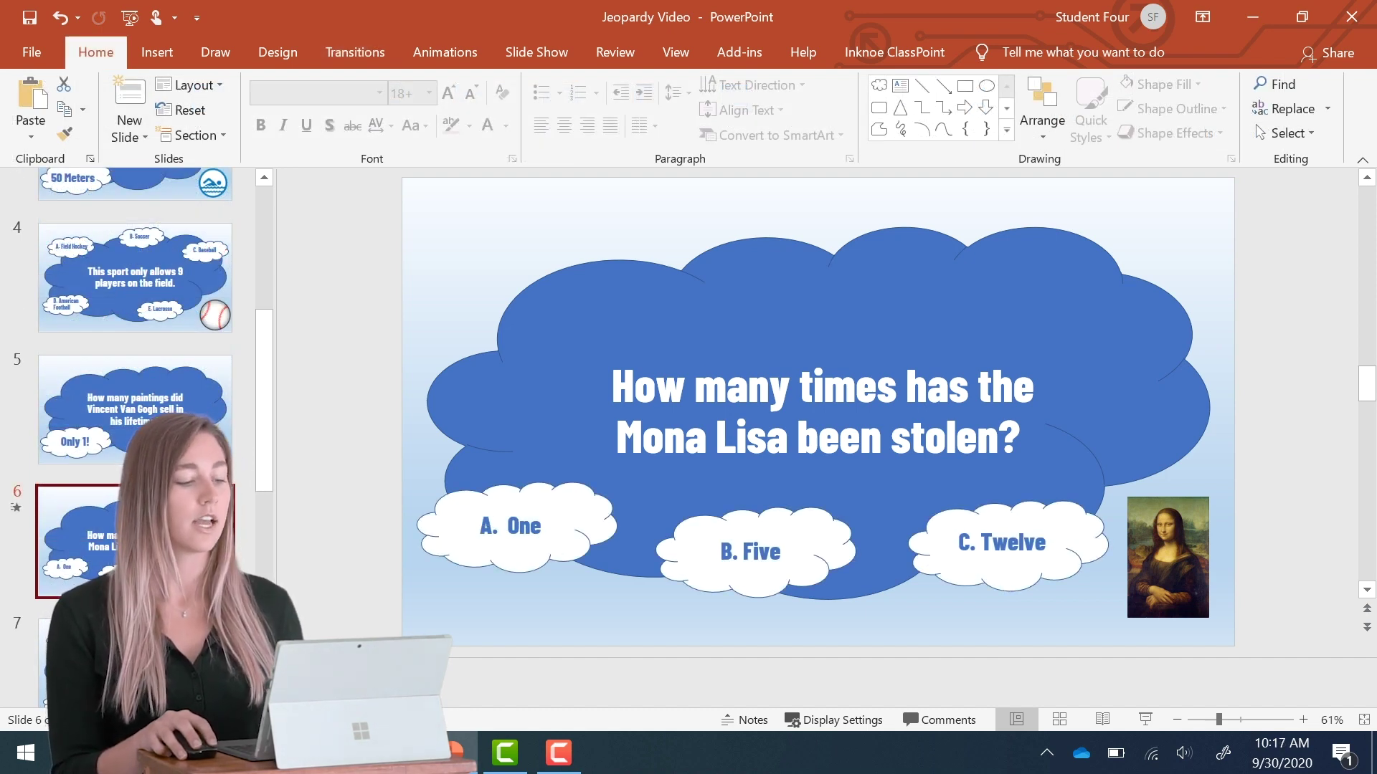
pyautogui.click(816, 520)
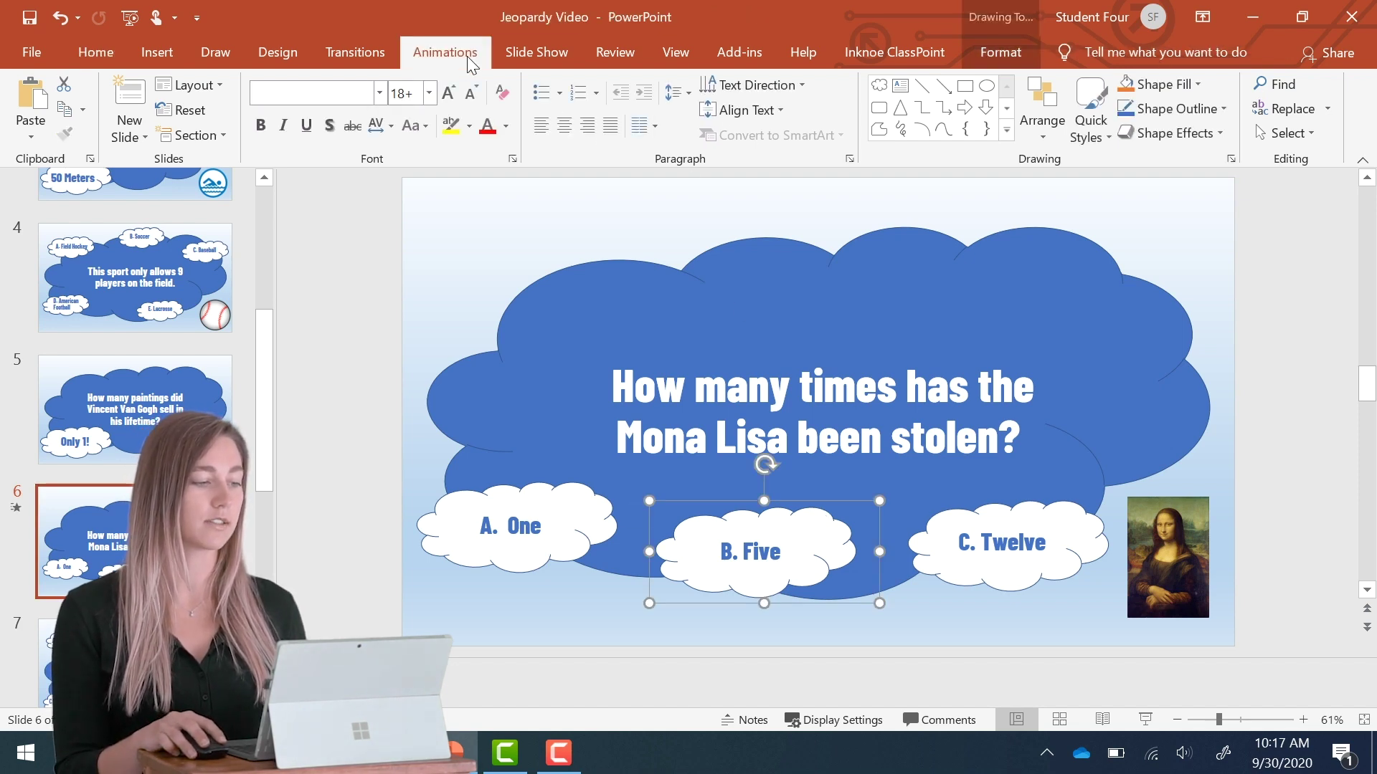
# Give the B. Five answer cloud a Wipe exit animation
pyautogui.click(444, 52)
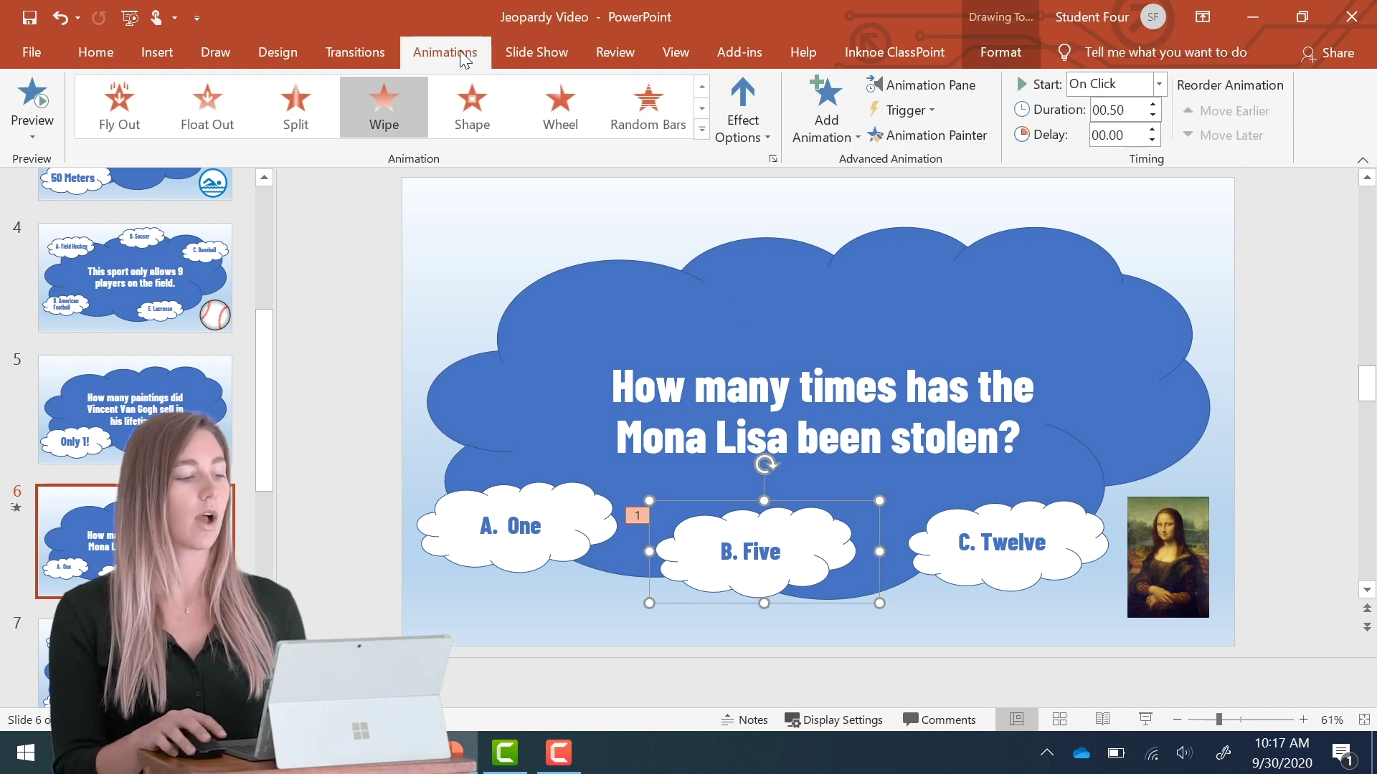
pyautogui.click(702, 129)
pyautogui.moveTo(699, 237); pyautogui.dragTo(706, 123)
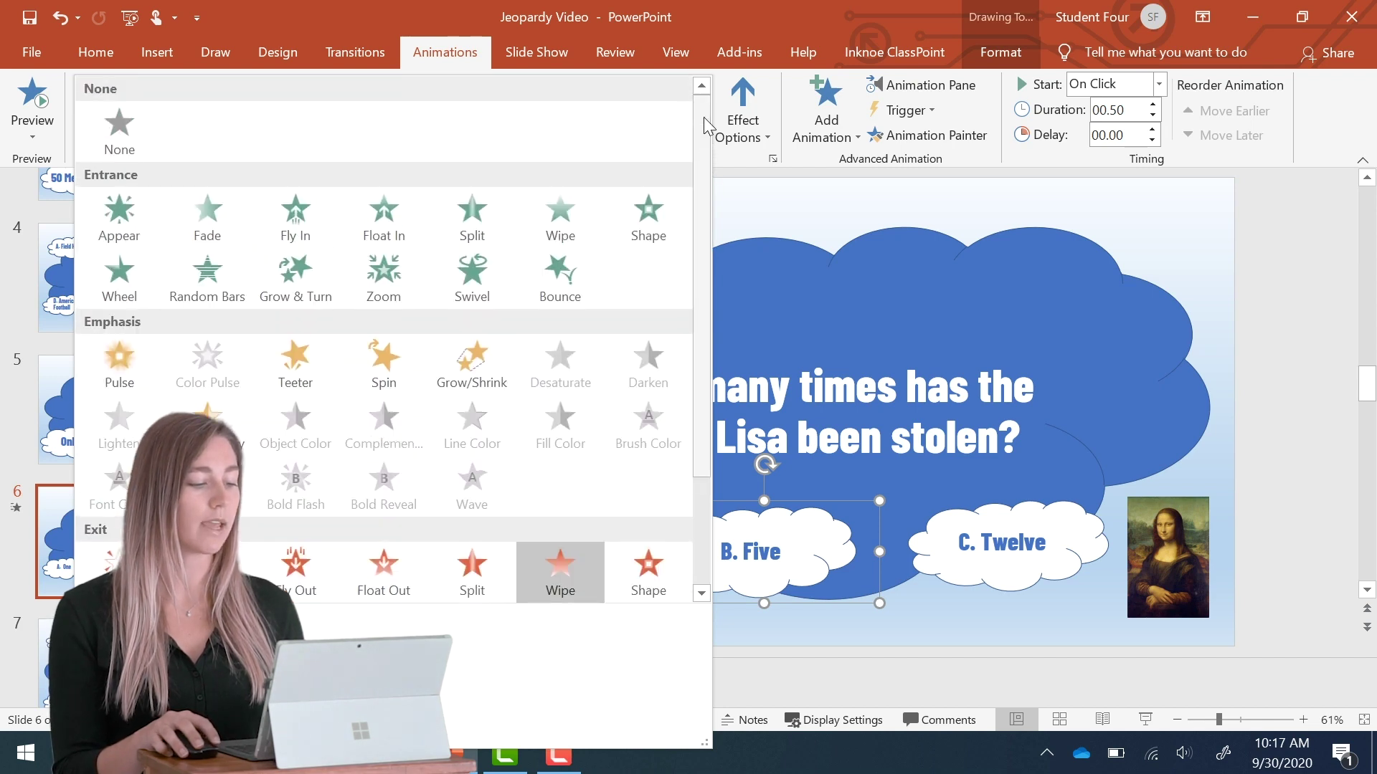
pyautogui.click(571, 578)
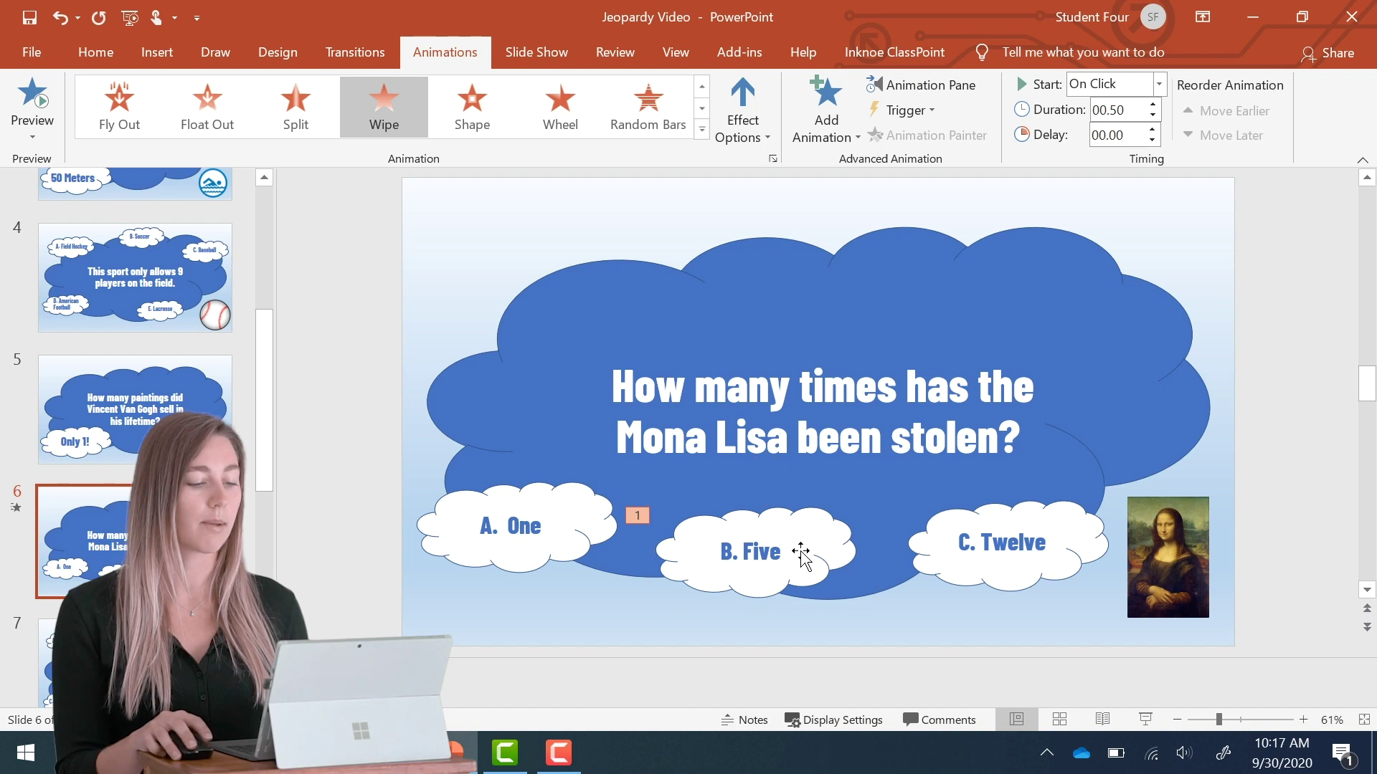
# Give the C. Twelve answer cloud a Wipe exit animation as well
pyautogui.press('Tab')
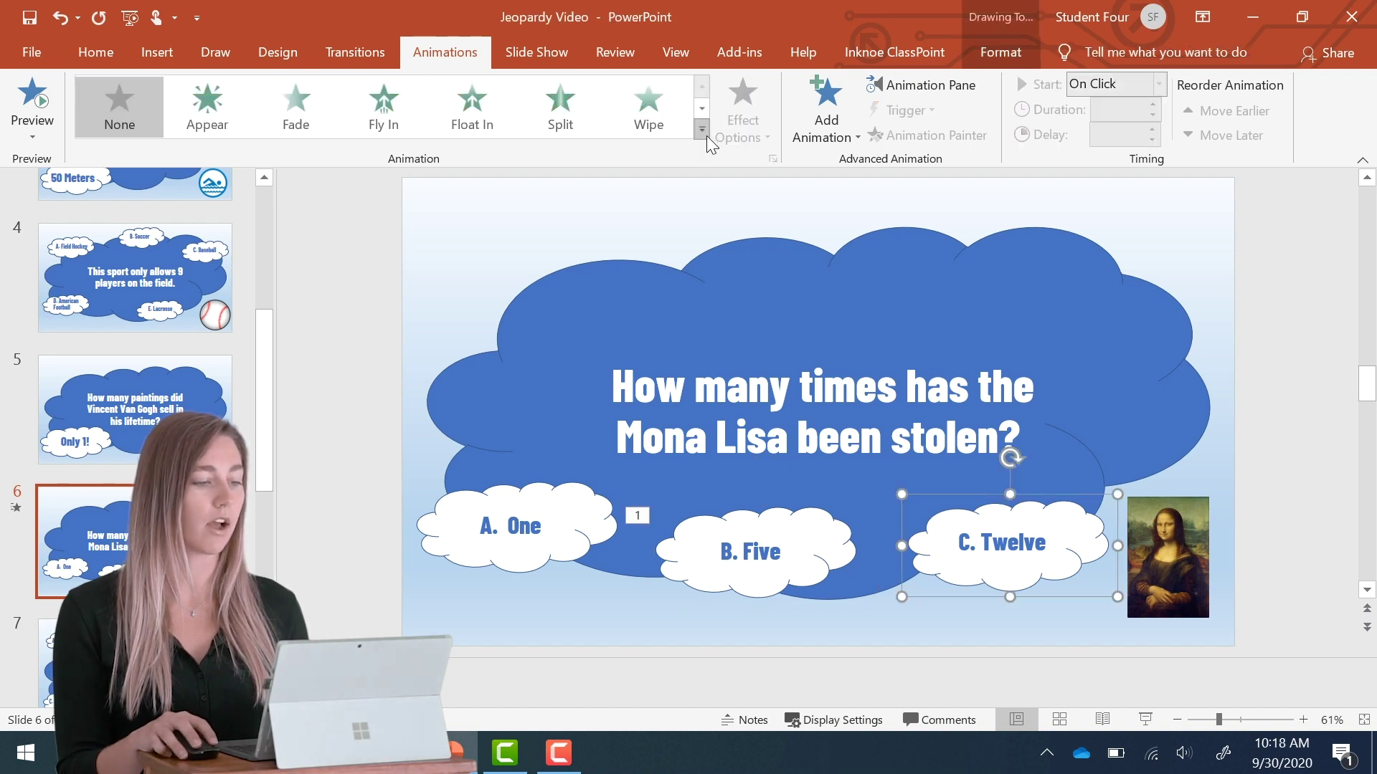
pyautogui.click(702, 130)
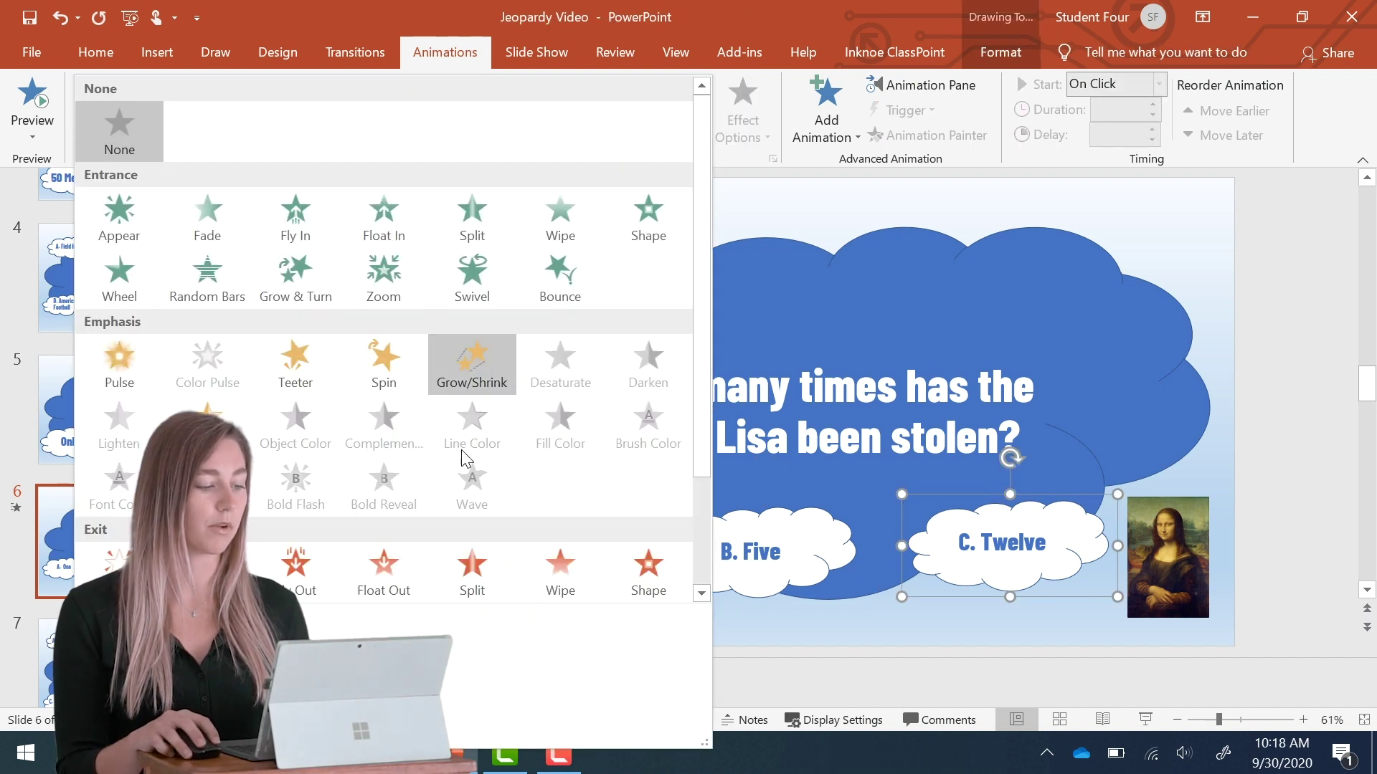
pyautogui.click(545, 587)
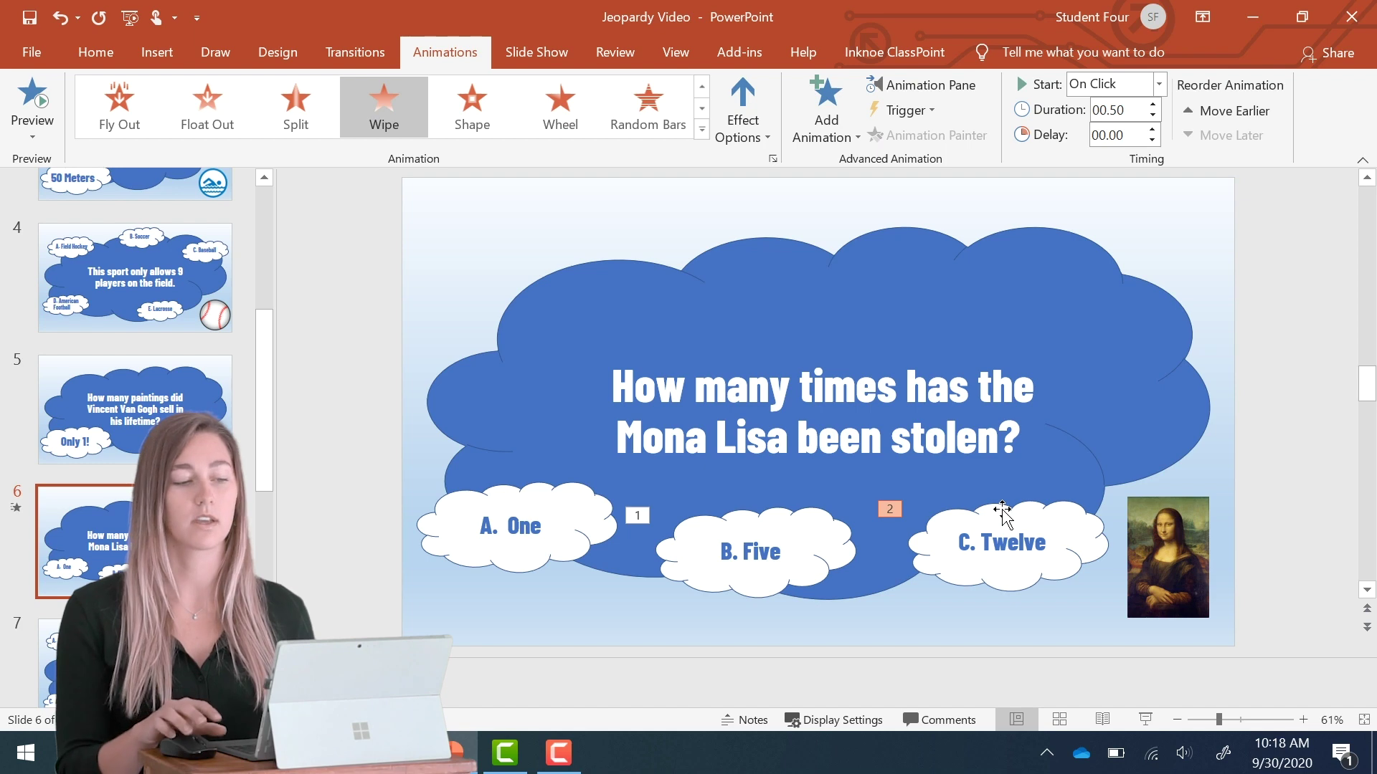
# In the Animation Pane, set Group 6's Wipe exit to Start With Previous
pyautogui.click(950, 88)
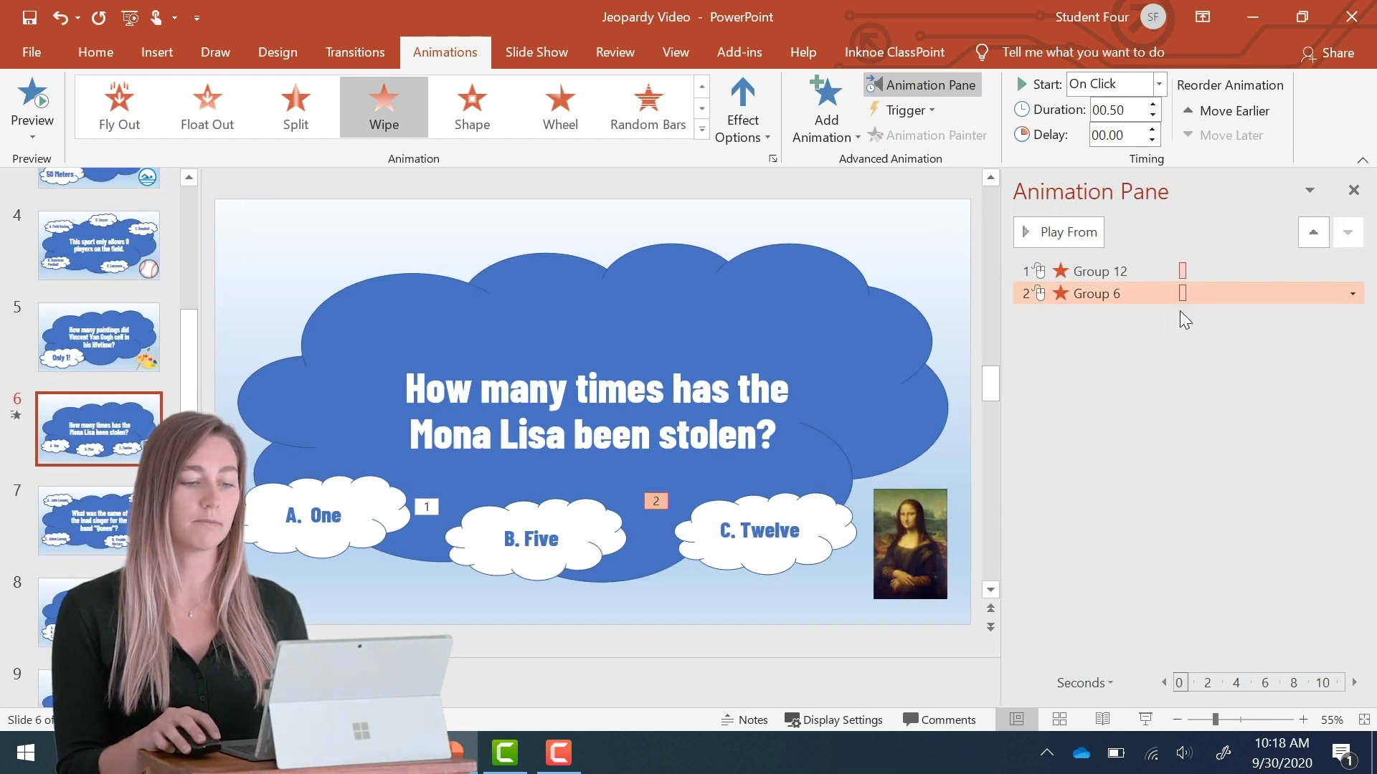
pyautogui.click(1353, 293)
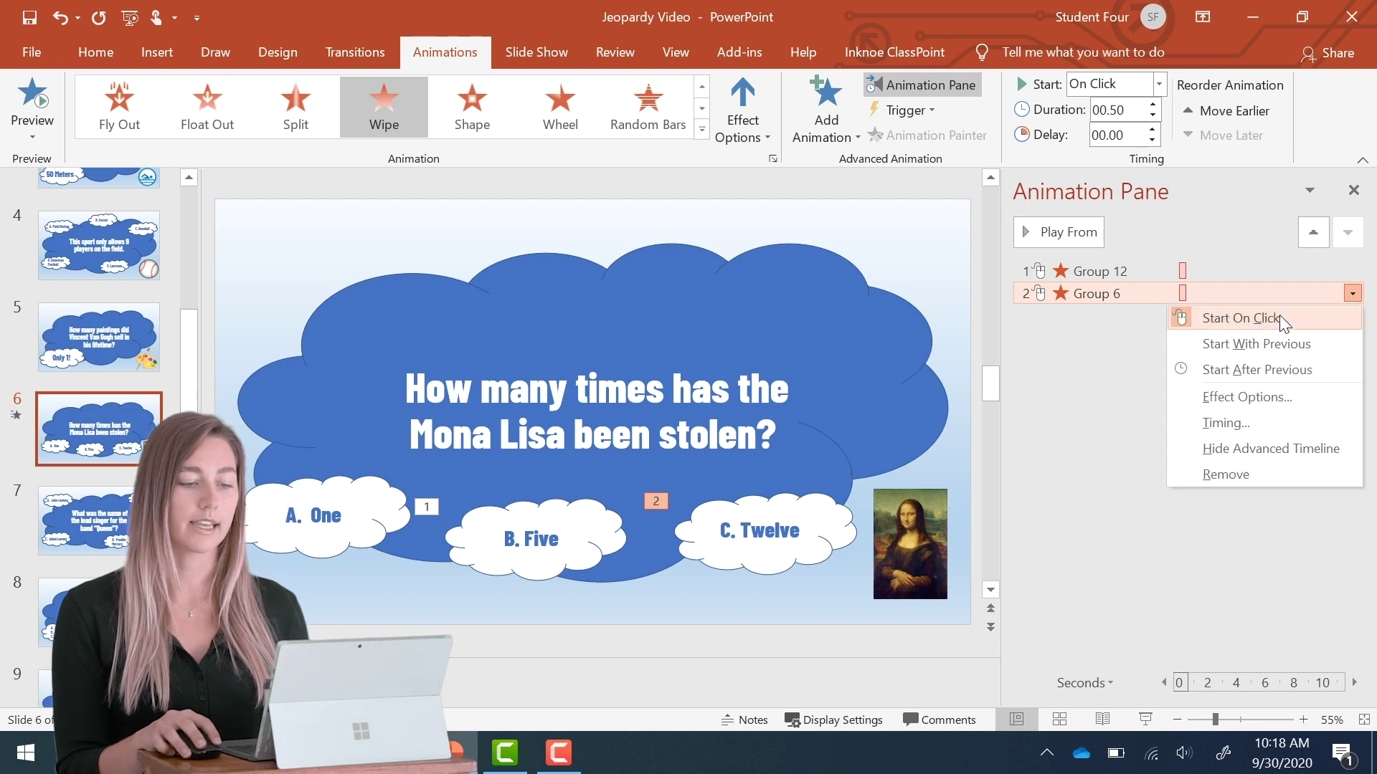
pyautogui.click(1315, 344)
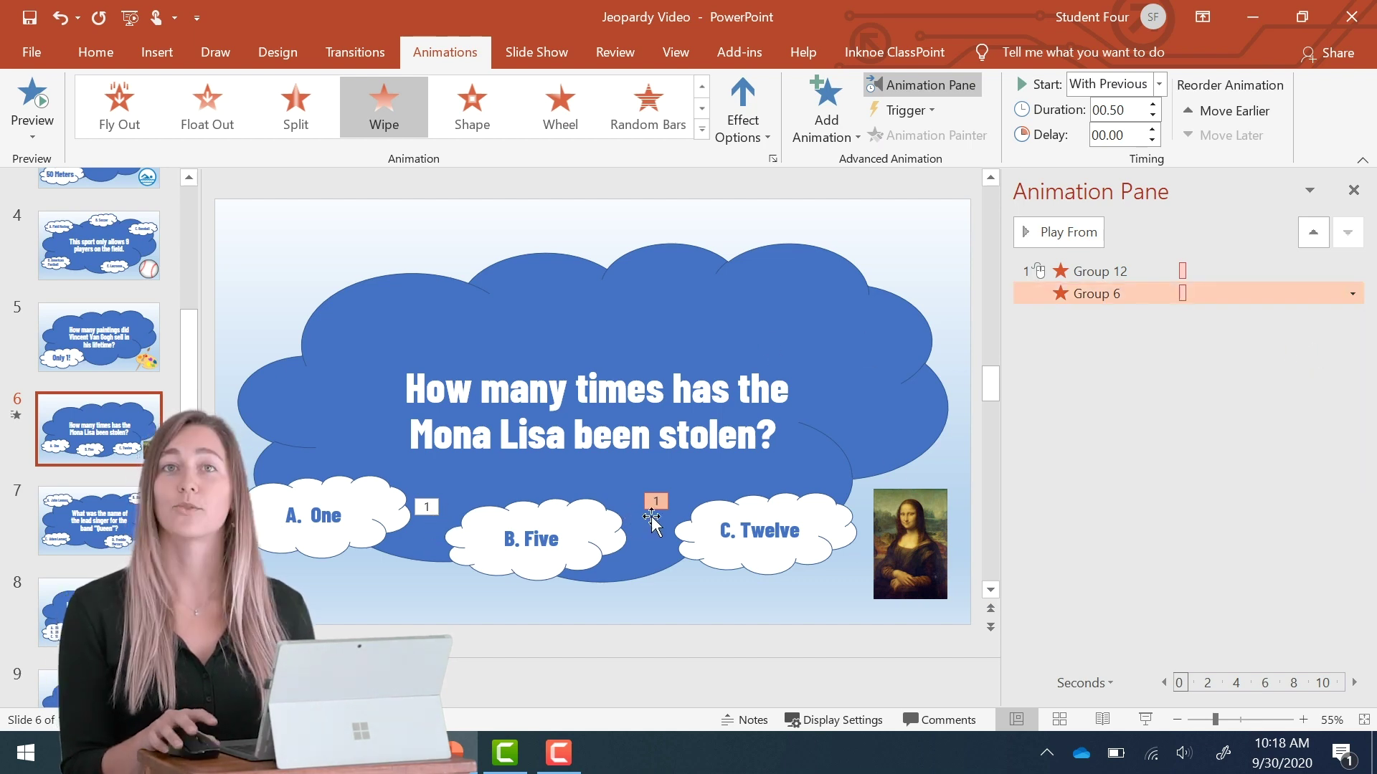
pyautogui.rightClick(1112, 267)
pyautogui.click(1357, 191)
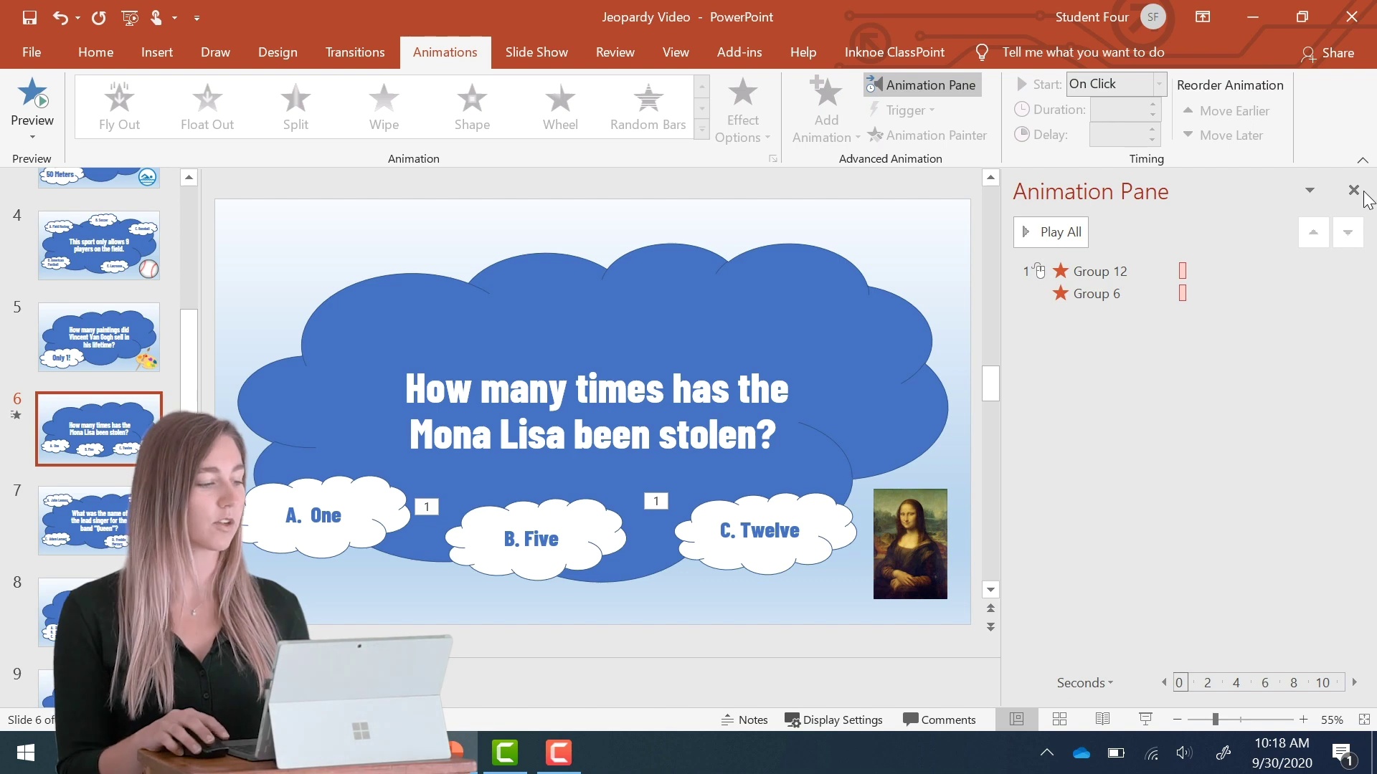
# Start the slide show from the Jeopardy board slide
pyautogui.moveTo(264, 365); pyautogui.dragTo(265, 230)
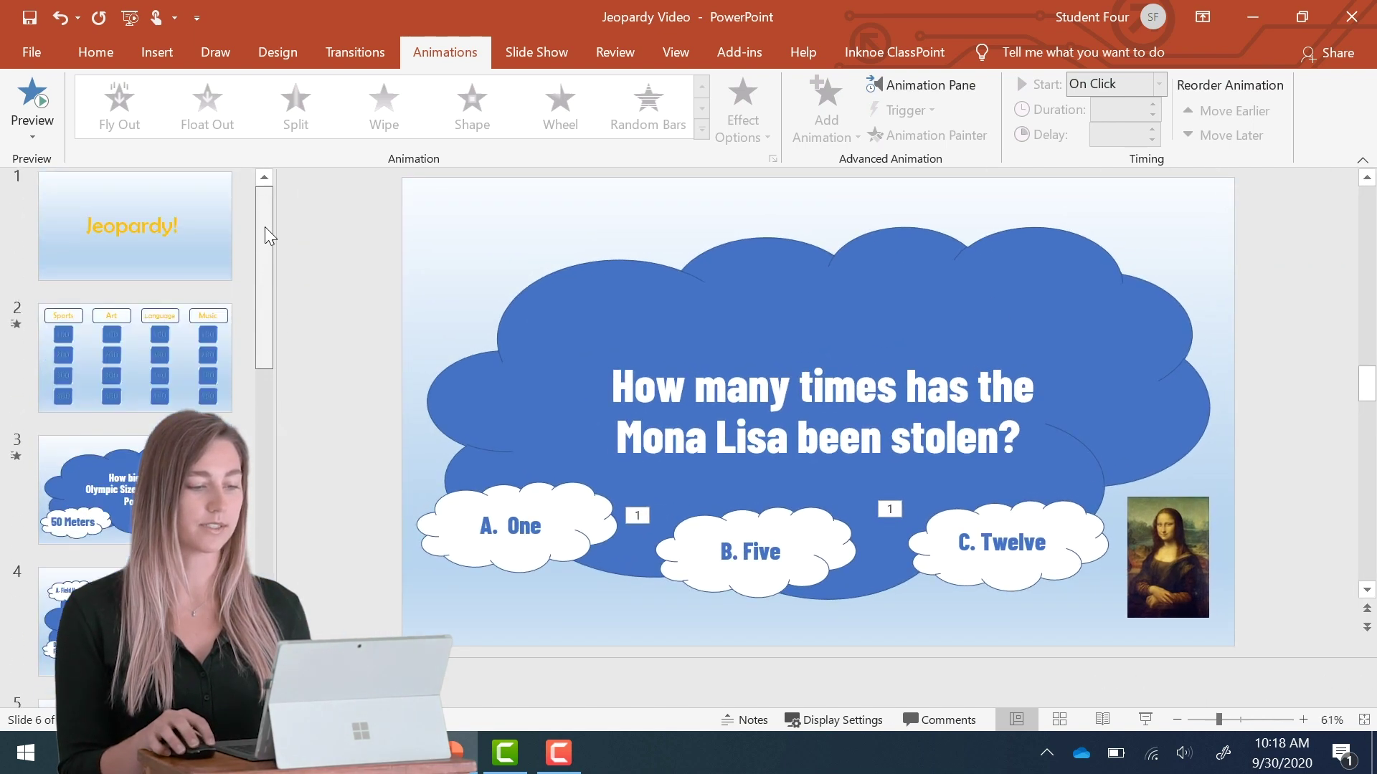
pyautogui.click(135, 347)
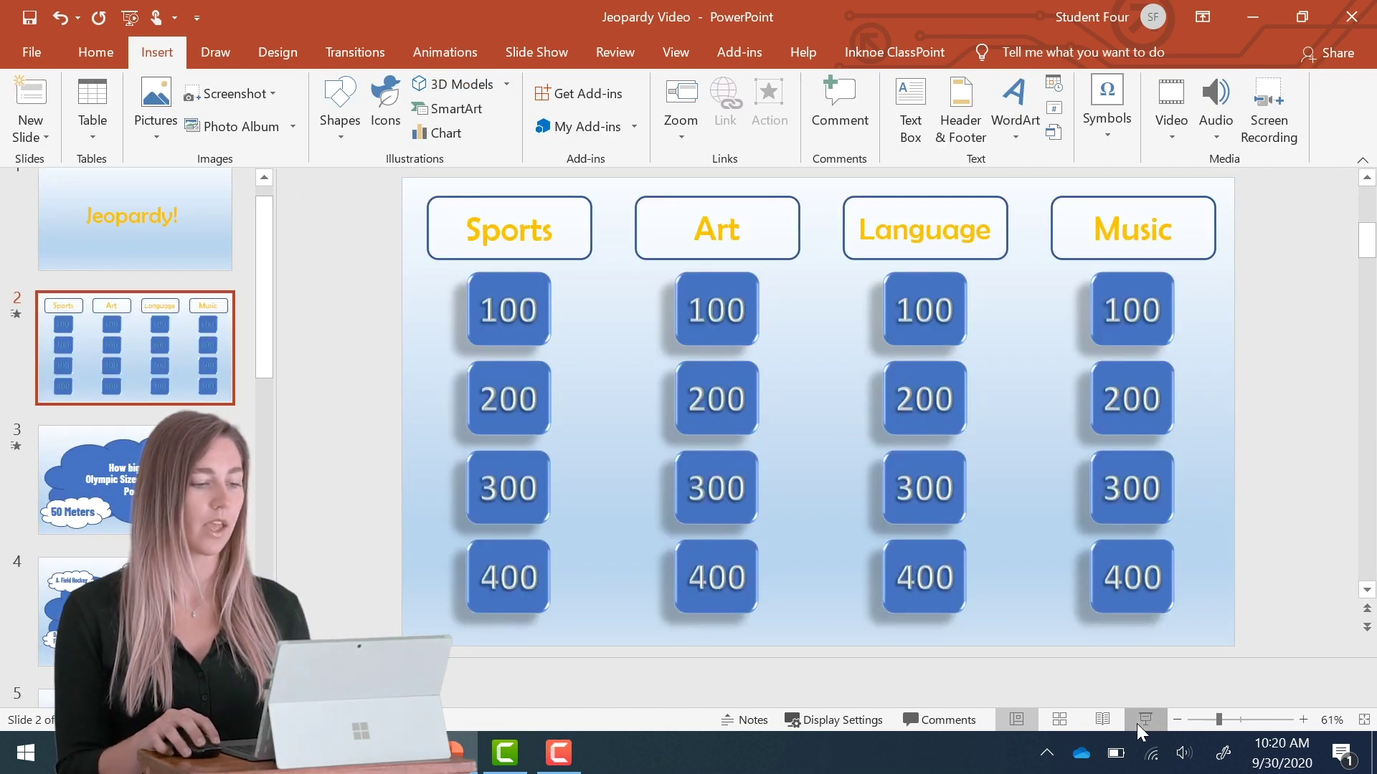
pyautogui.click(1139, 722)
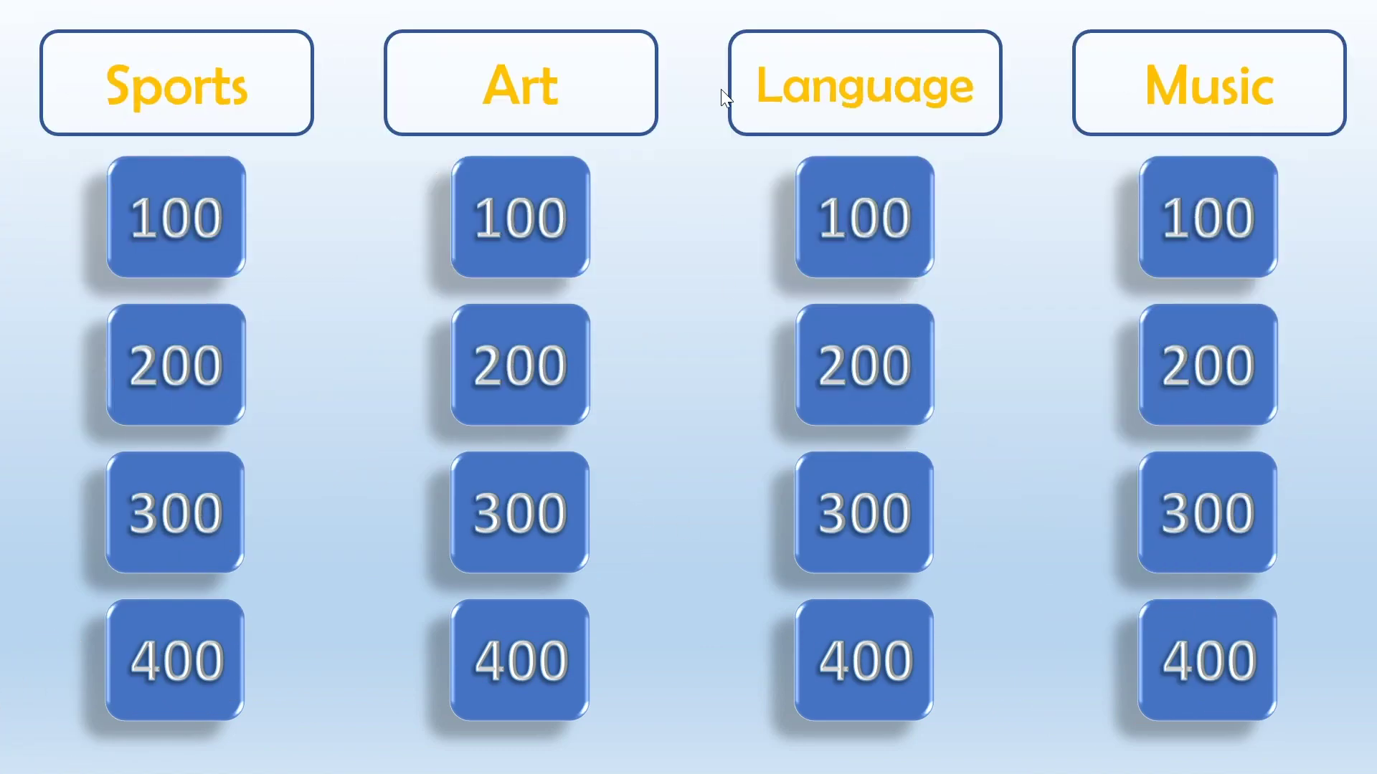
# Open the Art 200 question and play the wrong-answer clouds' exit wipe
pyautogui.click(574, 336)
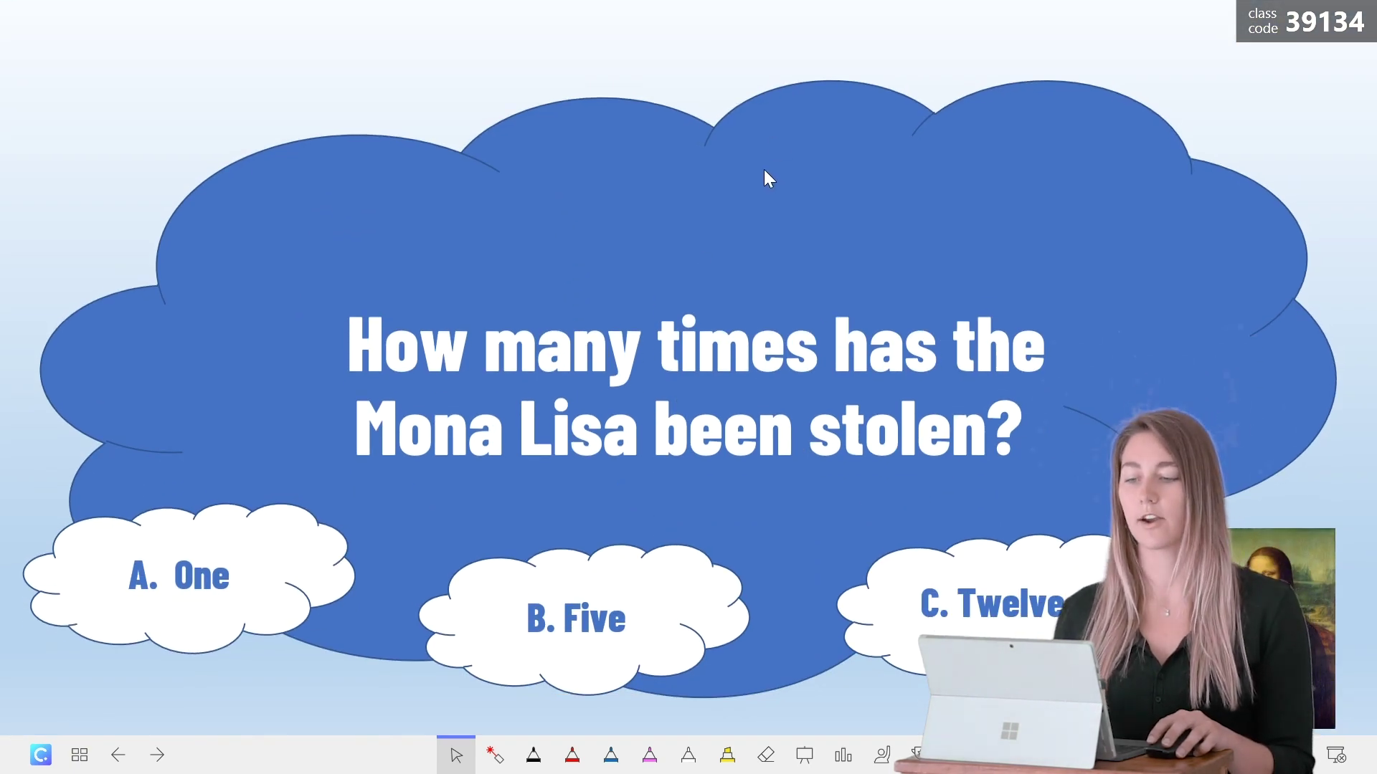
pyautogui.click(1253, 125)
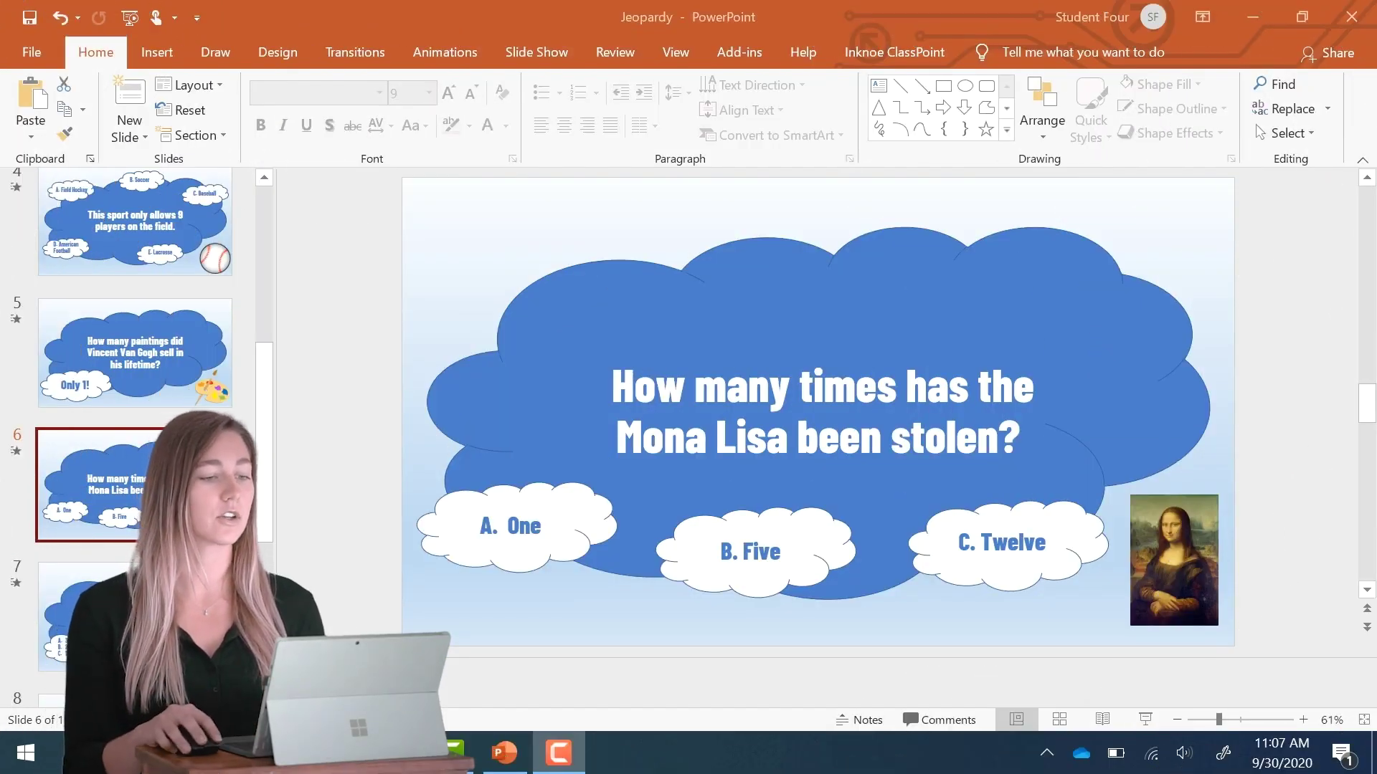
# Insert a ClassPoint Multiple Choice quiz and drag its button to the slide's top-left corner
pyautogui.click(892, 48)
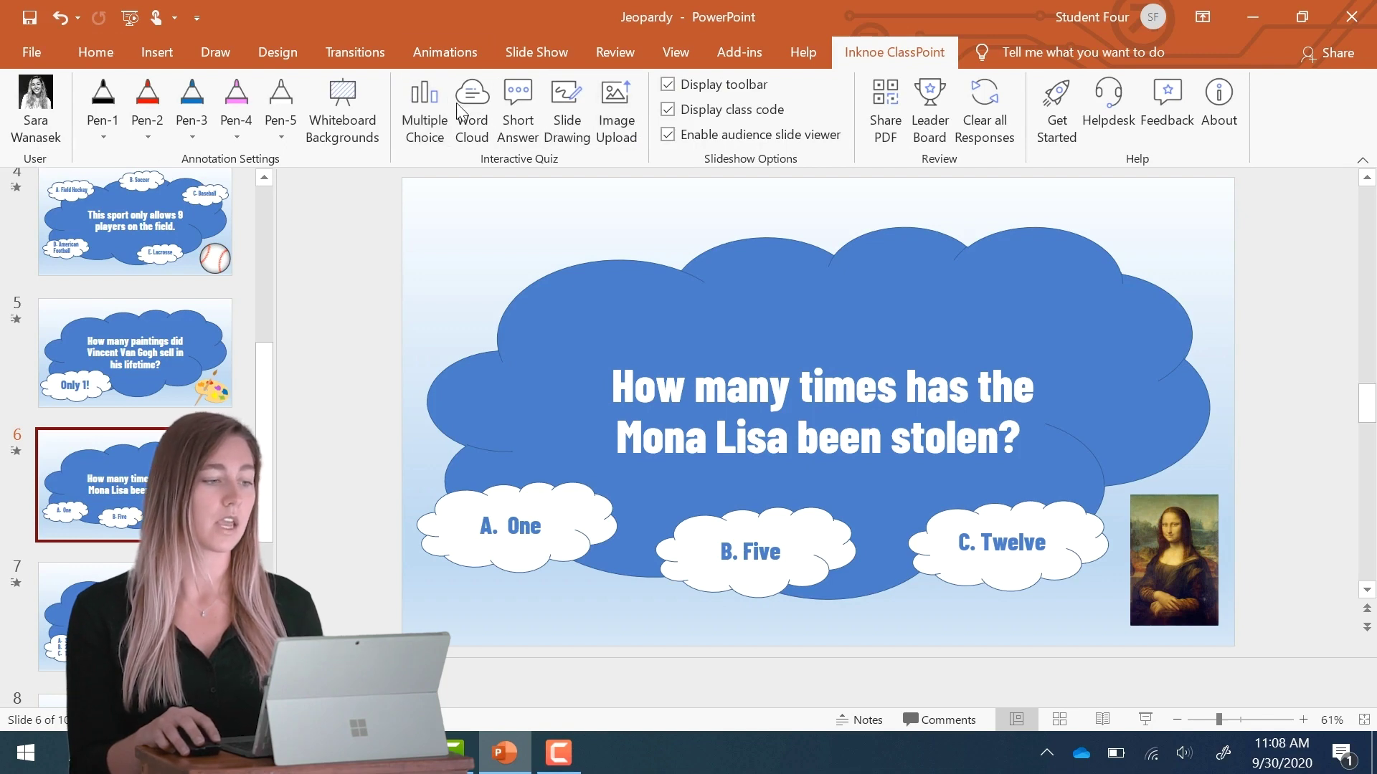
pyautogui.click(429, 122)
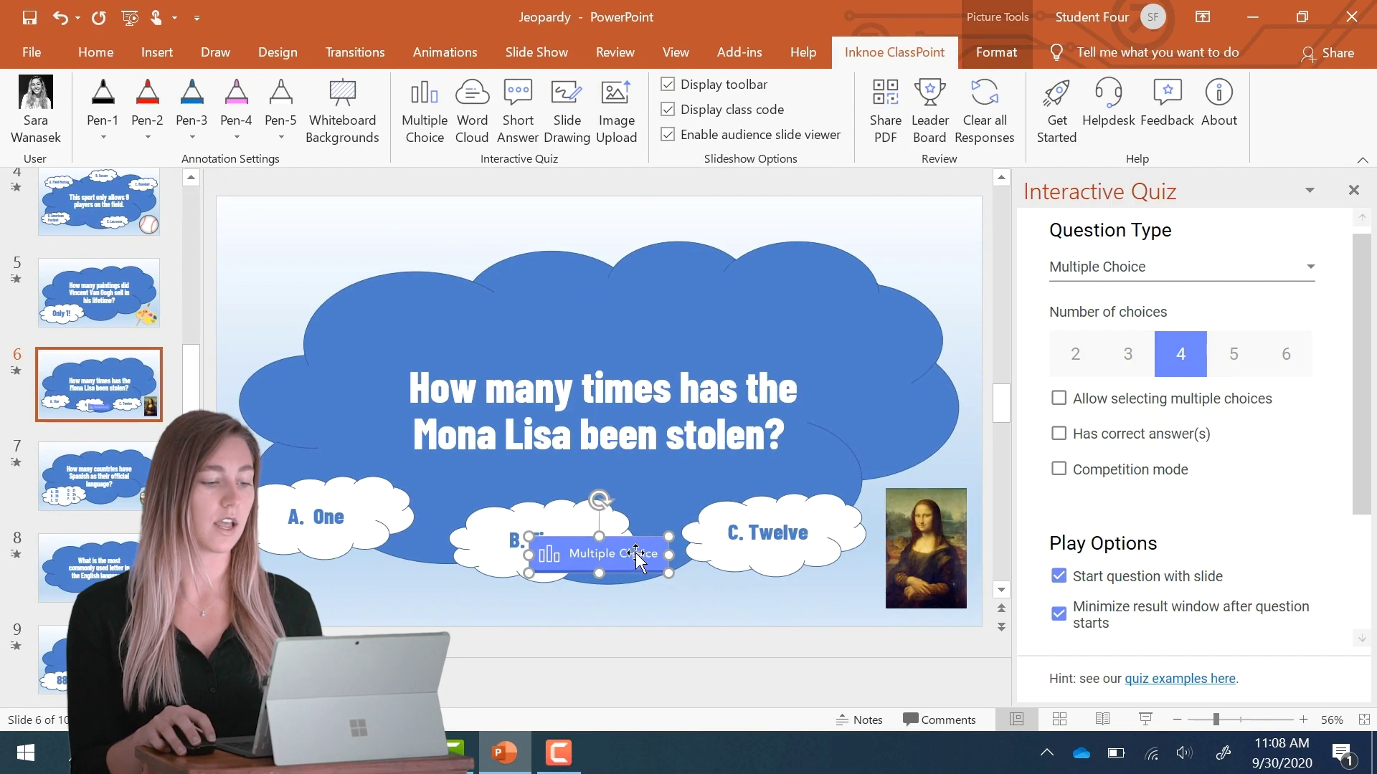
pyautogui.moveTo(633, 577); pyautogui.dragTo(359, 244)
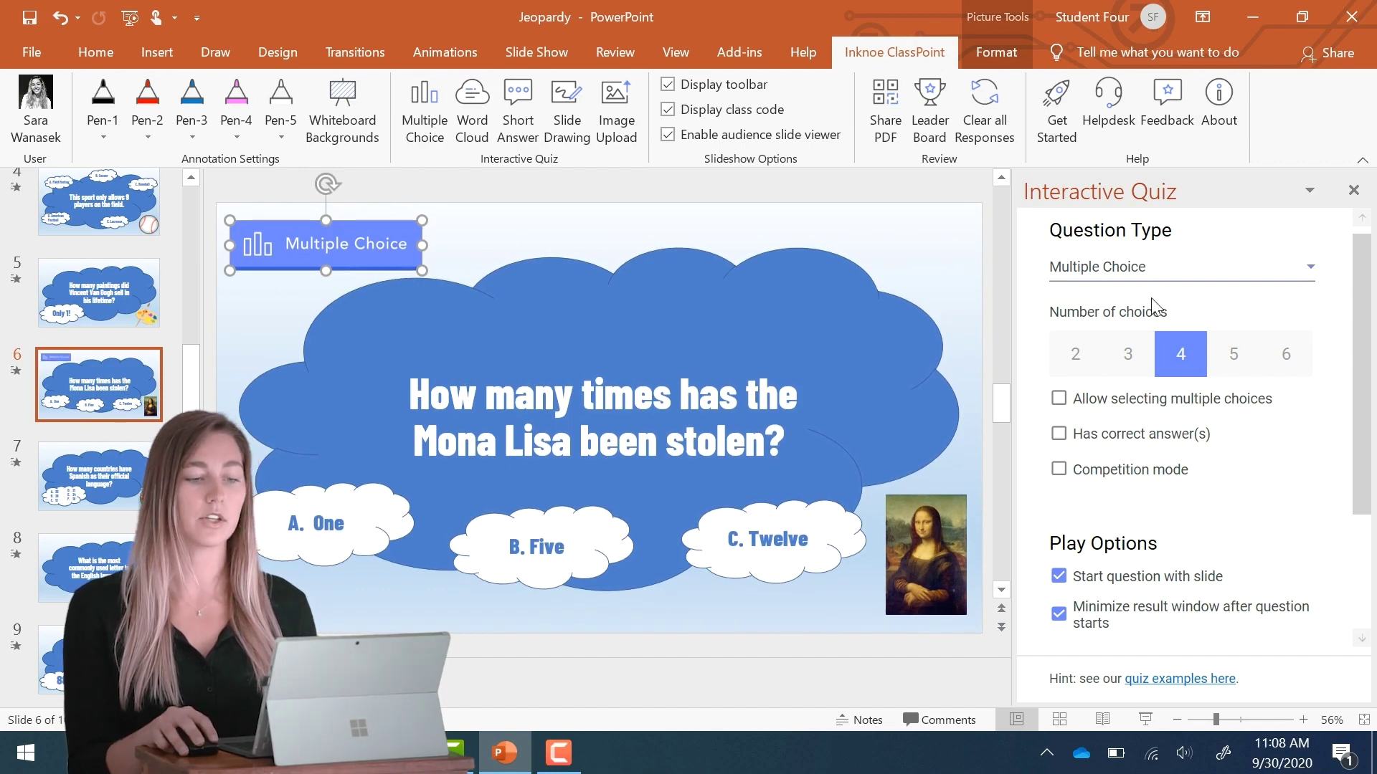
# Set the quiz to 3 choices with A correct, then present from the Mona Lisa slide
pyautogui.click(1136, 354)
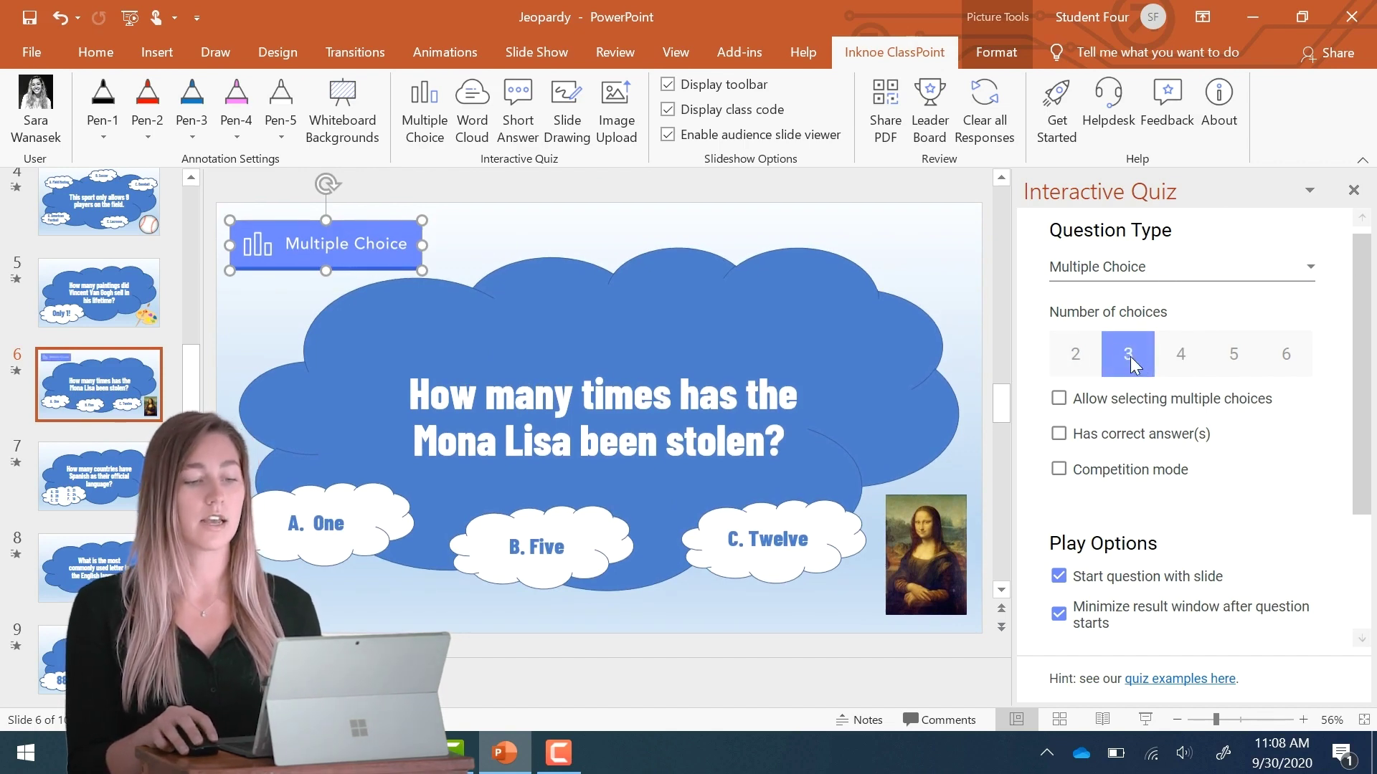
pyautogui.click(1058, 433)
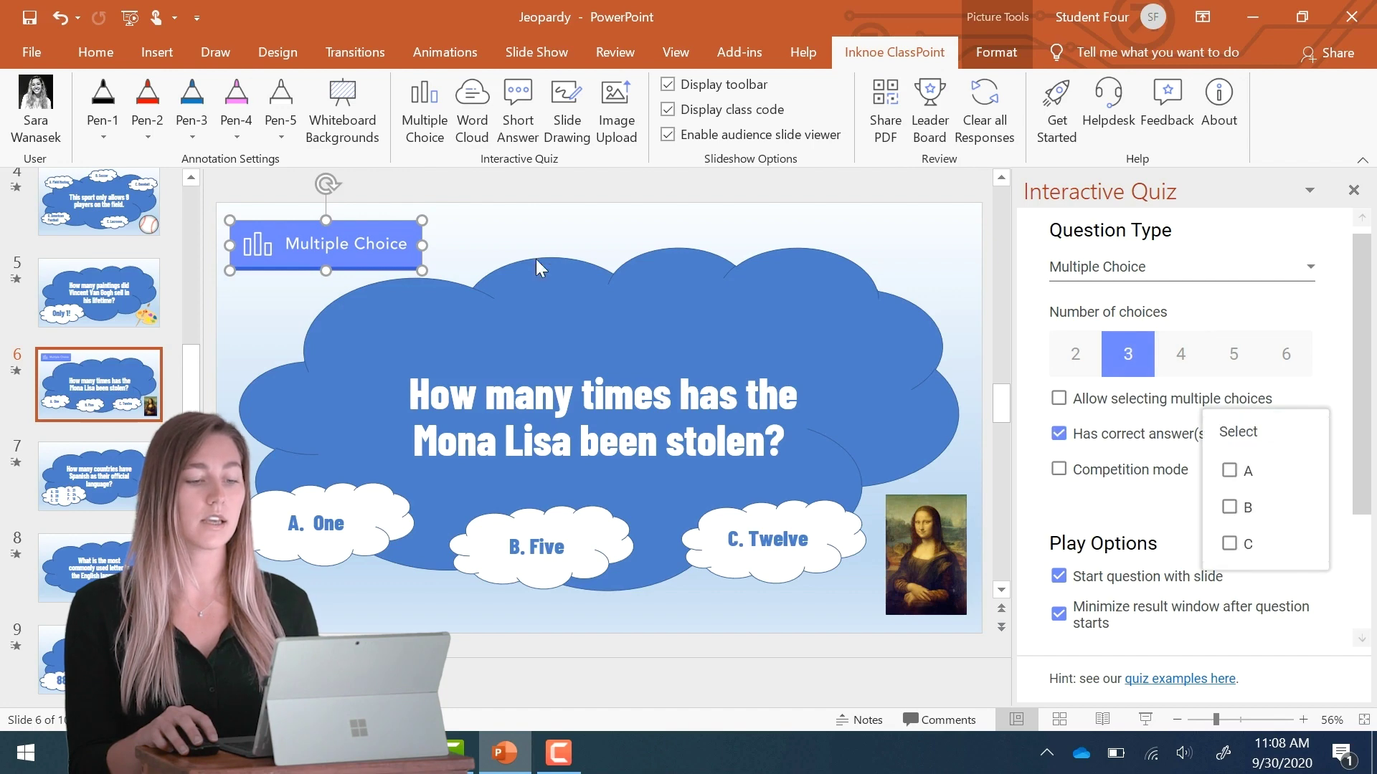
pyautogui.click(1228, 471)
pyautogui.click(1366, 500)
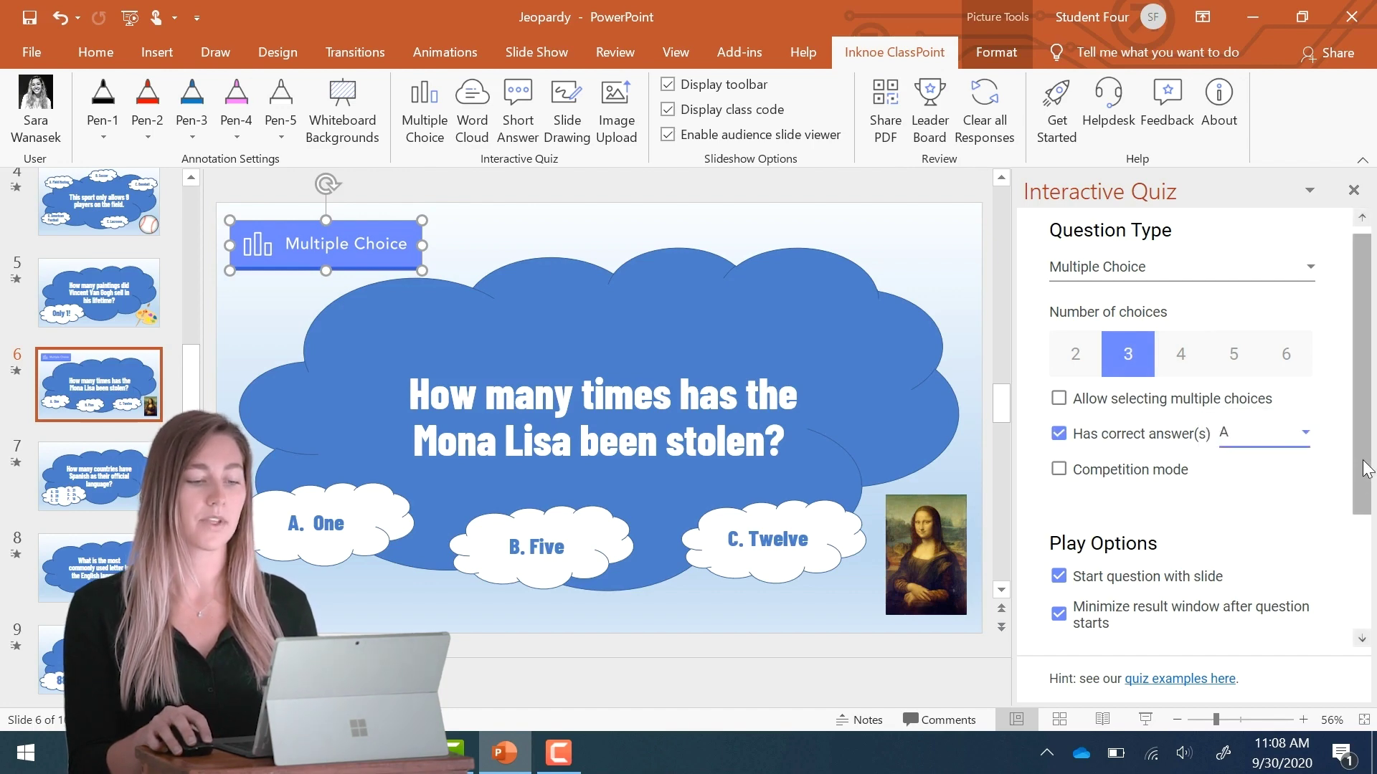
pyautogui.scroll(-3, 1366, 470)
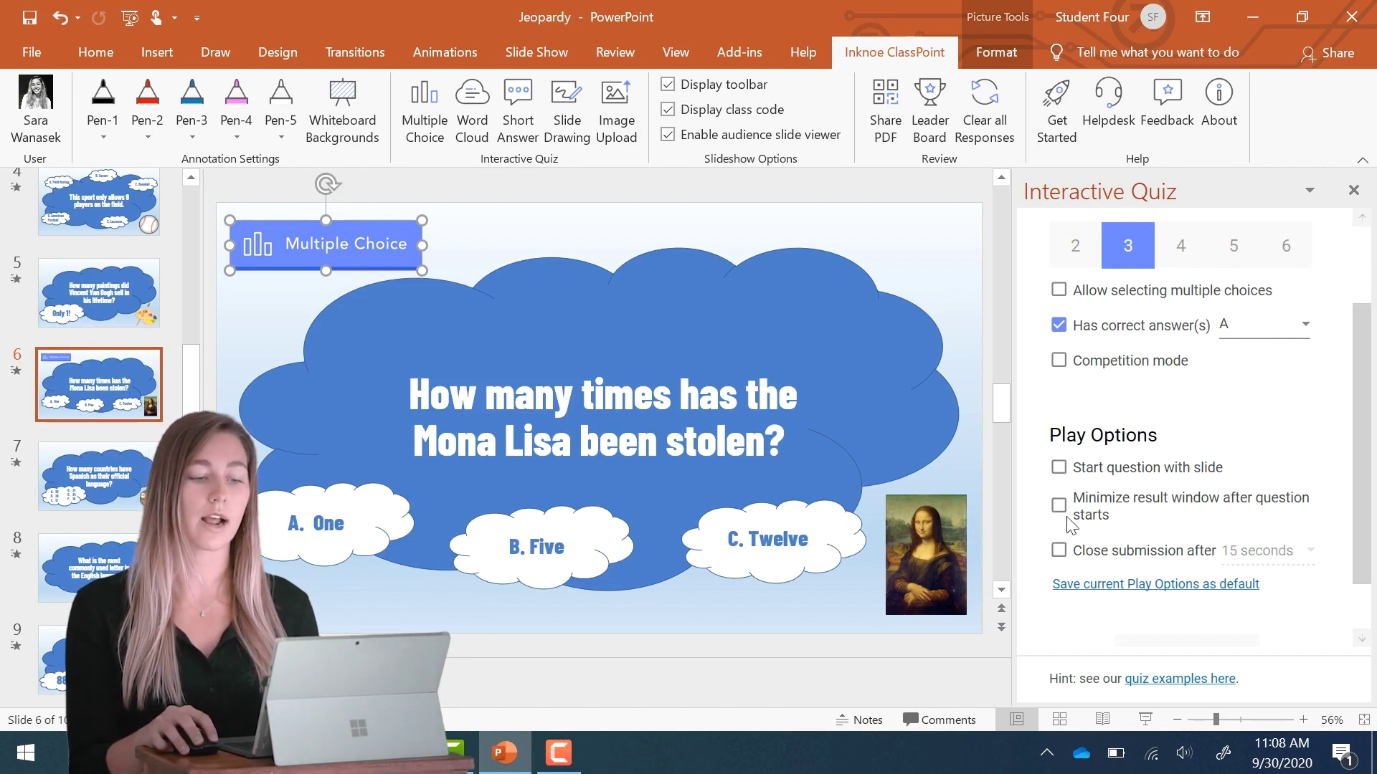
pyautogui.scroll(1, 1362, 445)
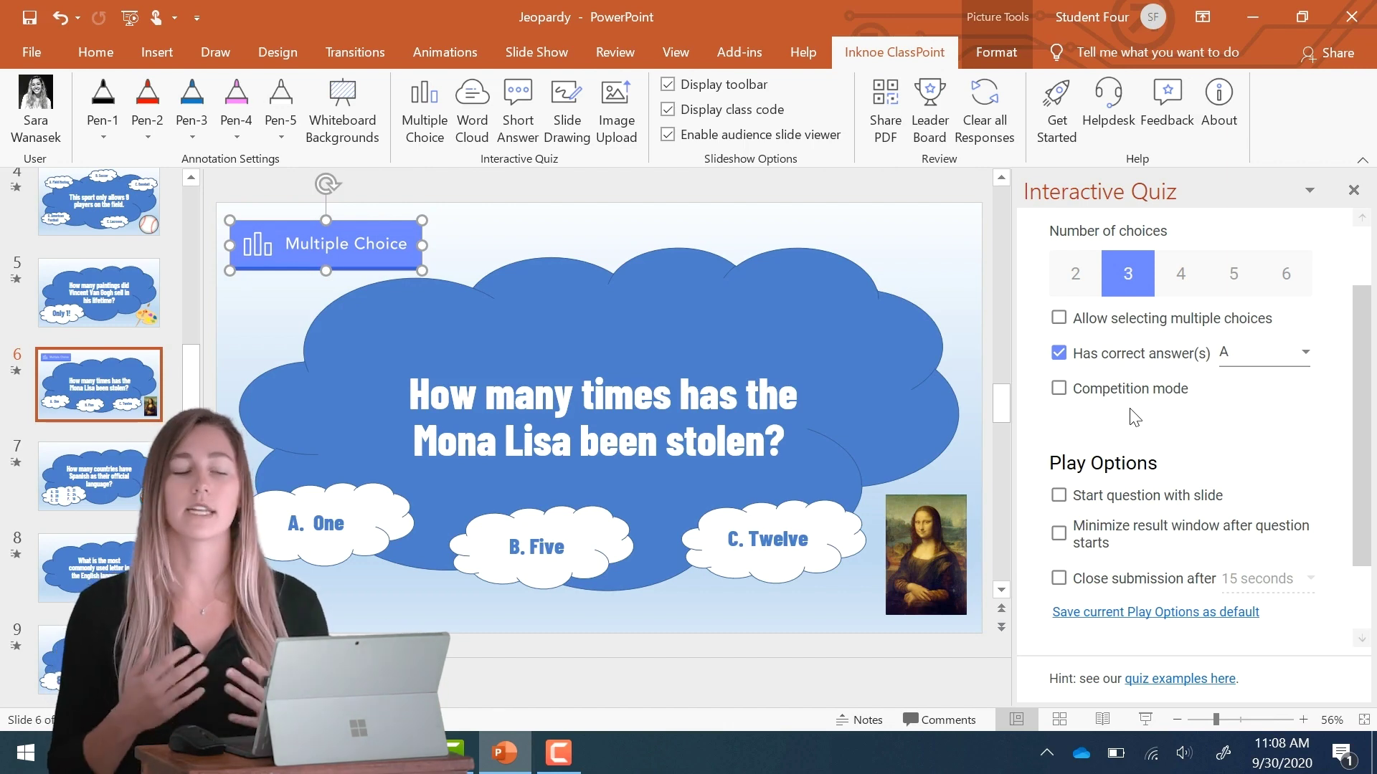
pyautogui.click(1145, 719)
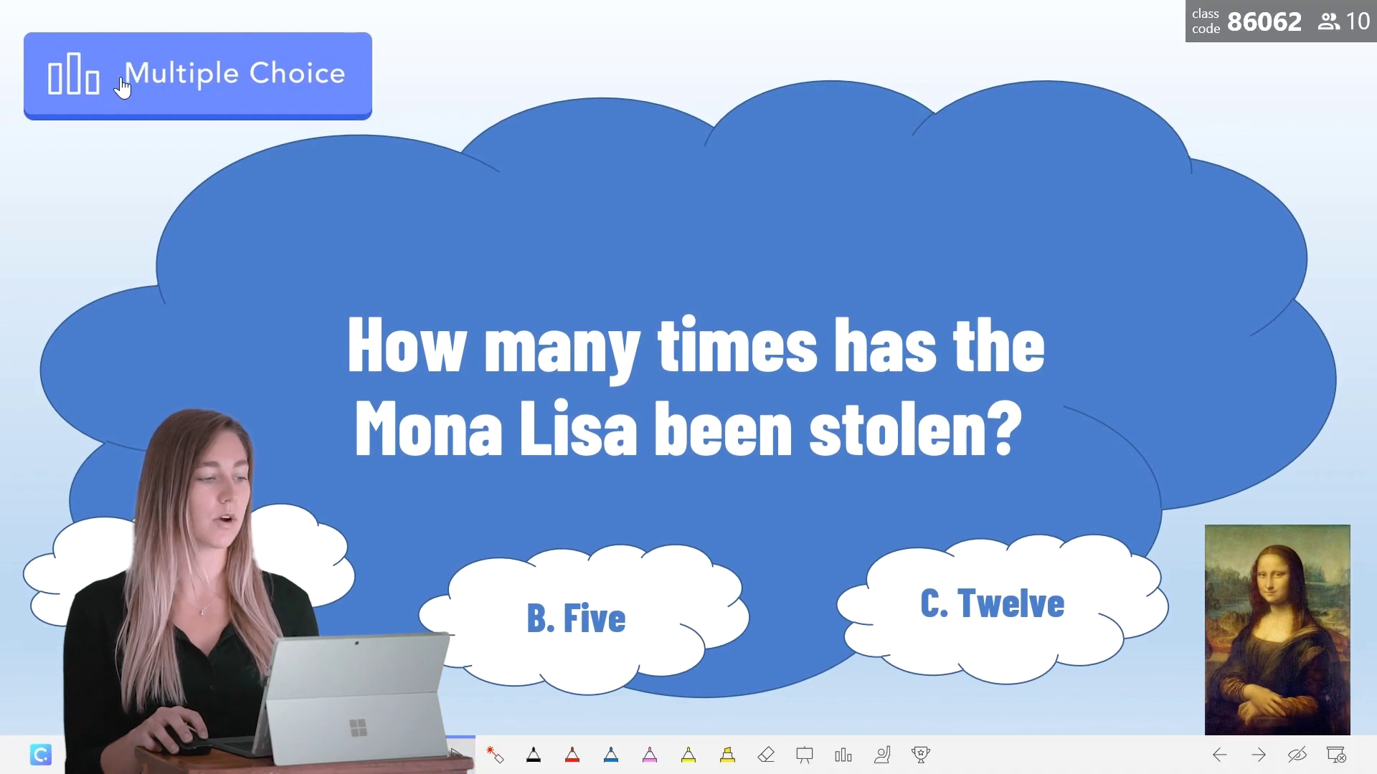
# Launch the Multiple Choice poll and display its response results chart
pyautogui.click(883, 561)
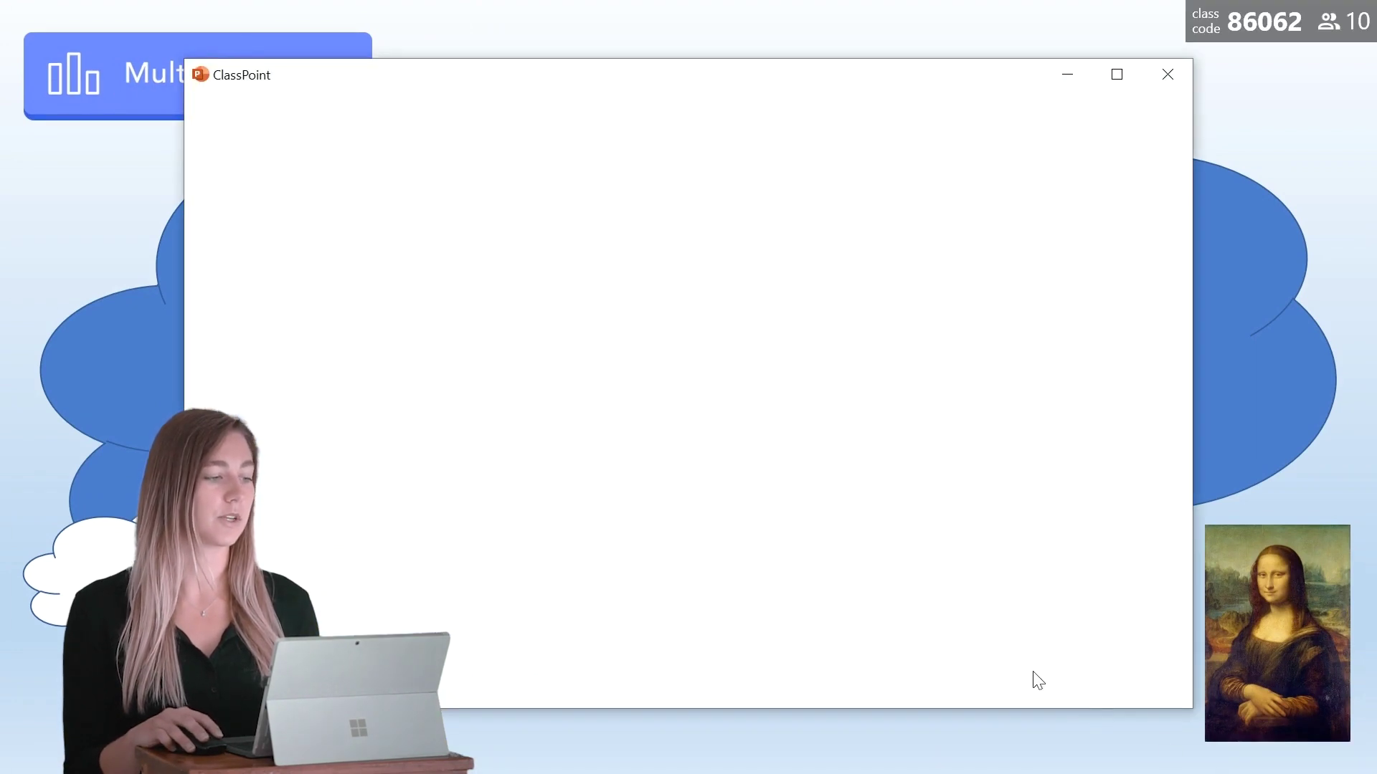
pyautogui.click(925, 674)
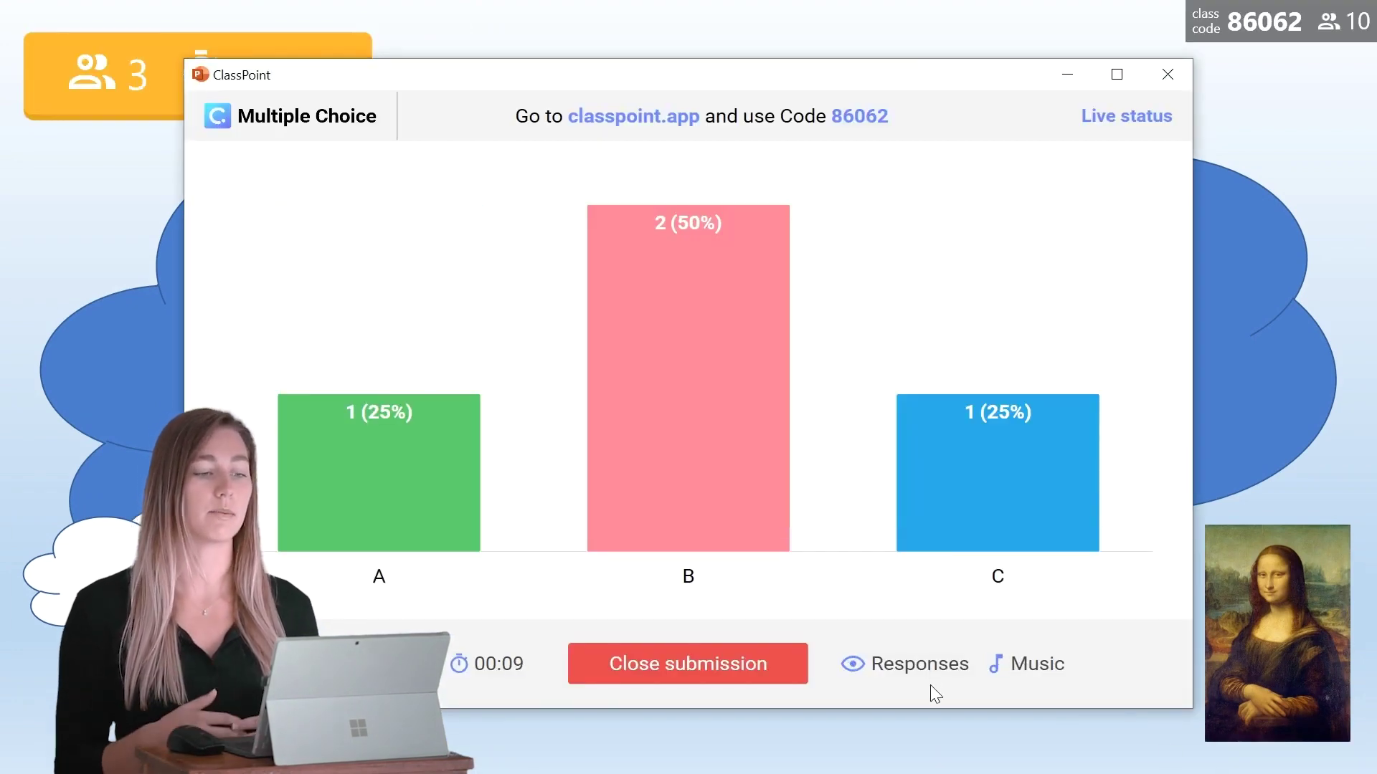